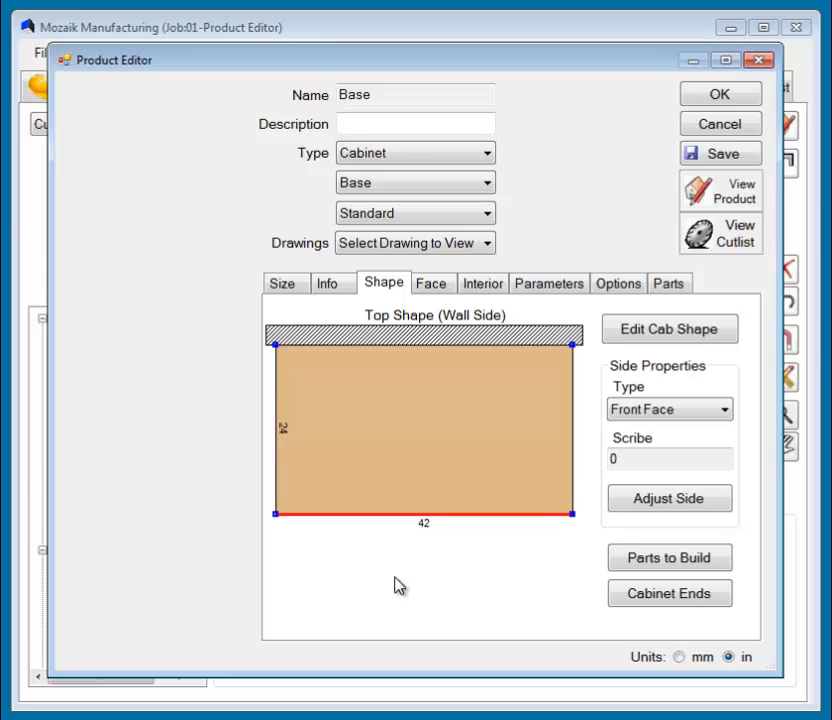
Examine the side type assigned to each edge of the cabinet's top shape and the type choices available for the front.
left_click(278, 428)
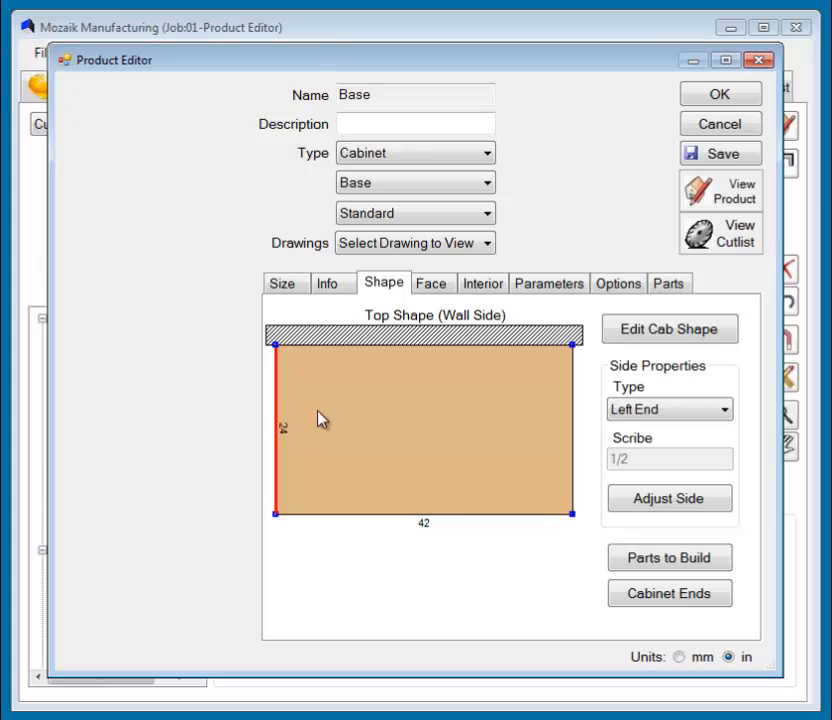
left_click(415, 346)
left_click(572, 446)
left_click(500, 514)
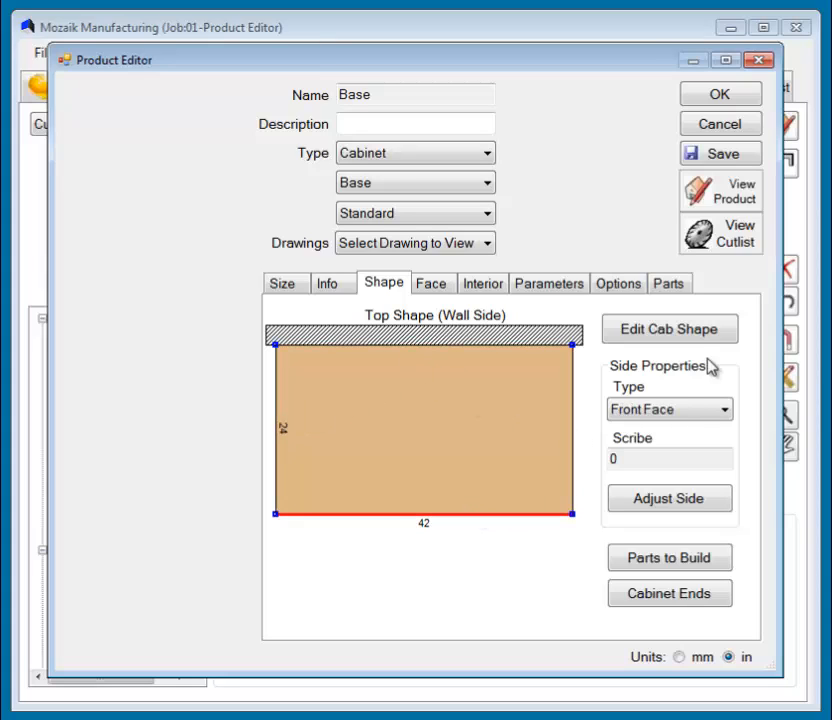
left_click(573, 434)
left_click(420, 515)
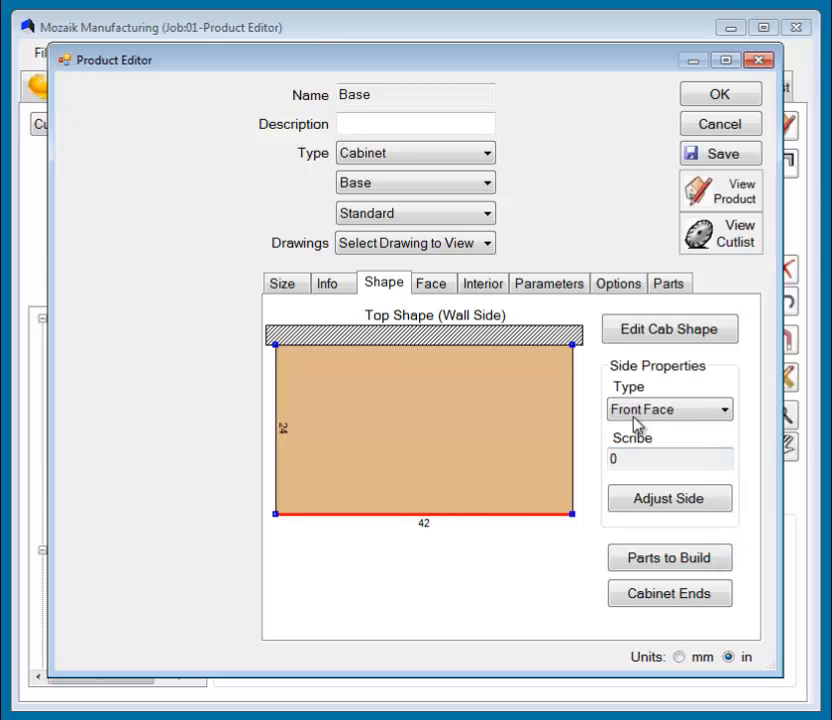
left_click(724, 412)
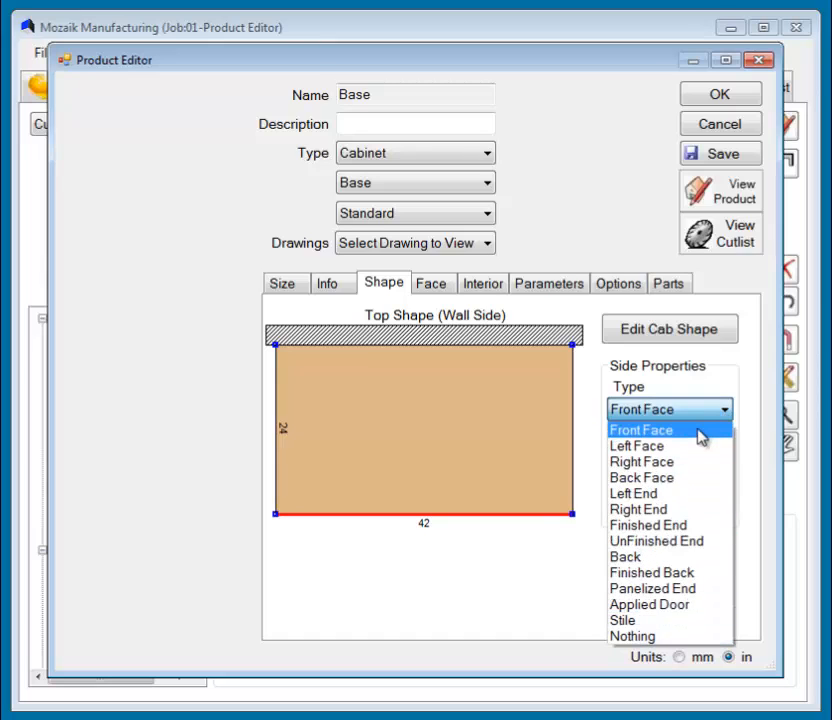
left_click(700, 432)
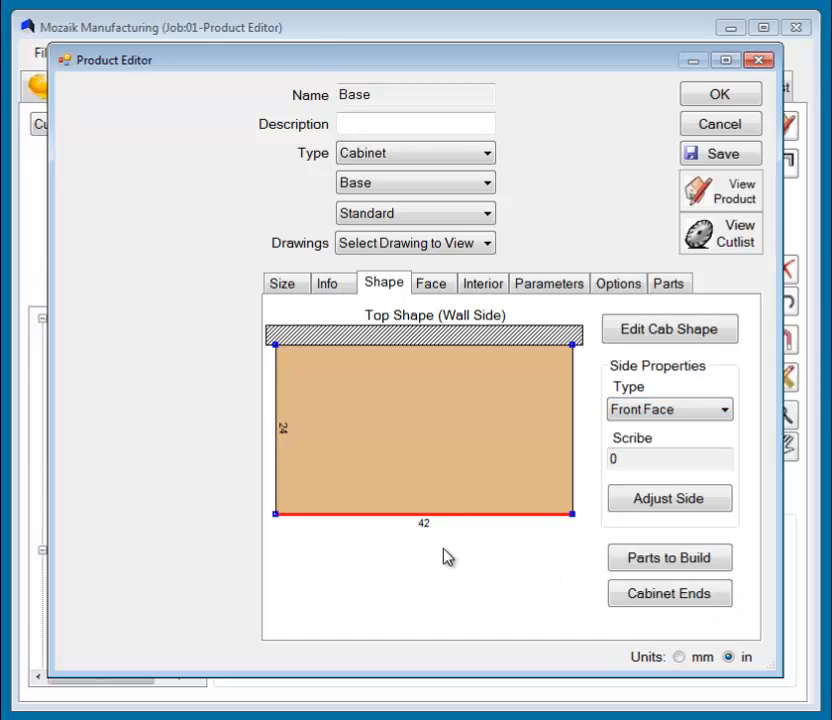
left_click(574, 428)
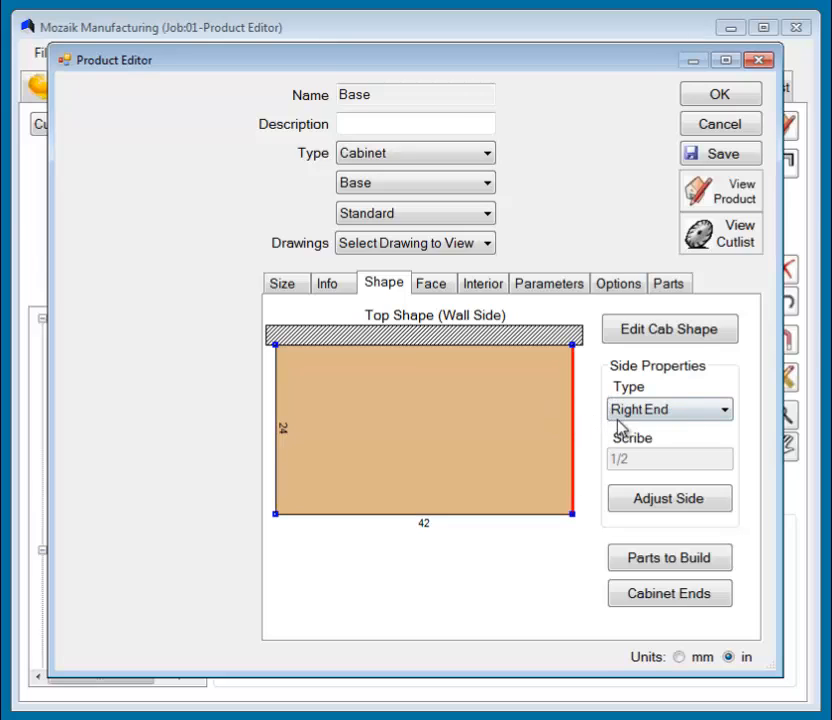
mouse_move(628, 408)
Set the left side of the cabinet to UnFinished End with a scribe of 1.
left_click(277, 412)
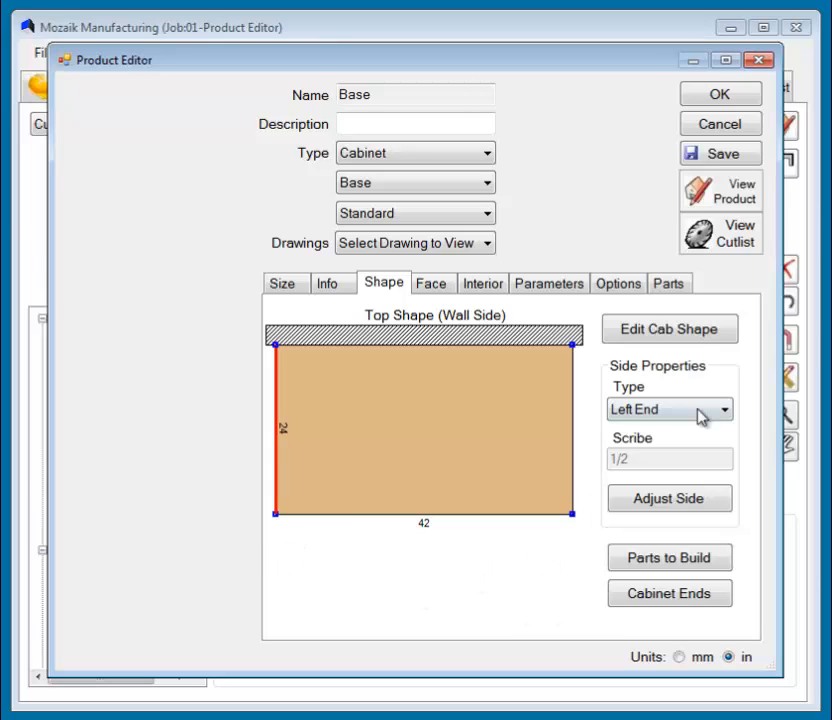
left_click(724, 413)
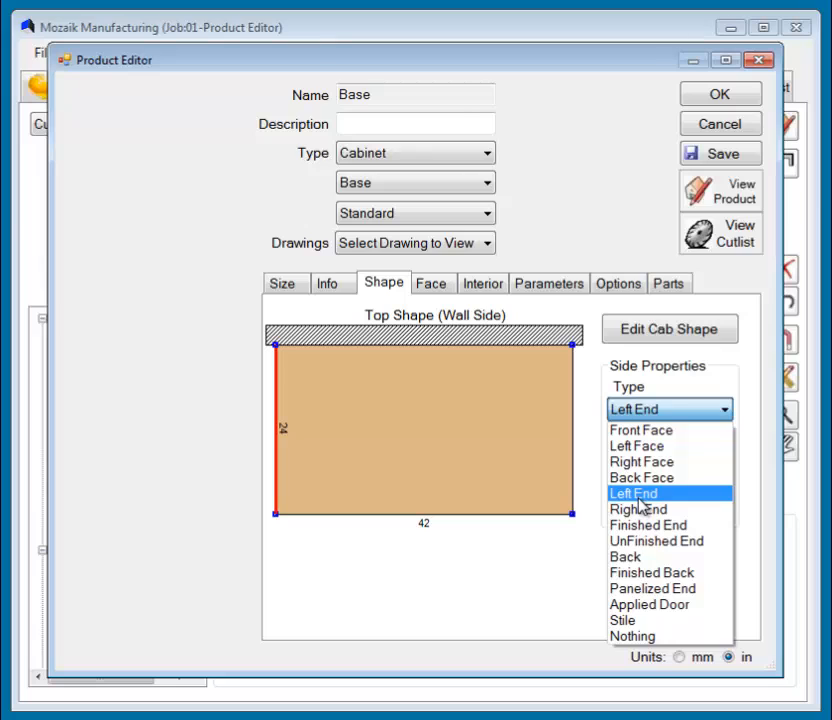
left_click(648, 543)
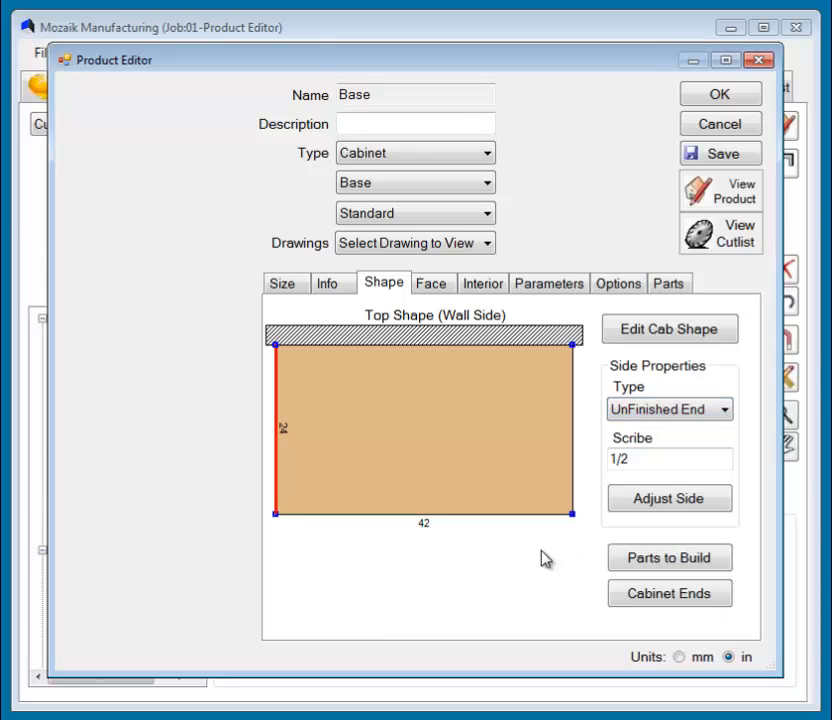
double_click(646, 459)
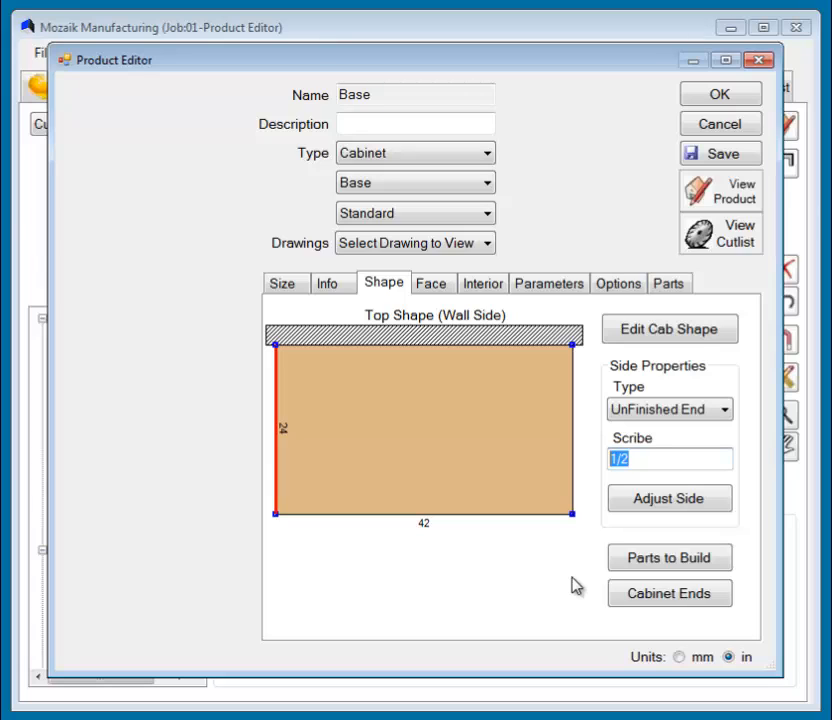
type("1")
key("Tab")
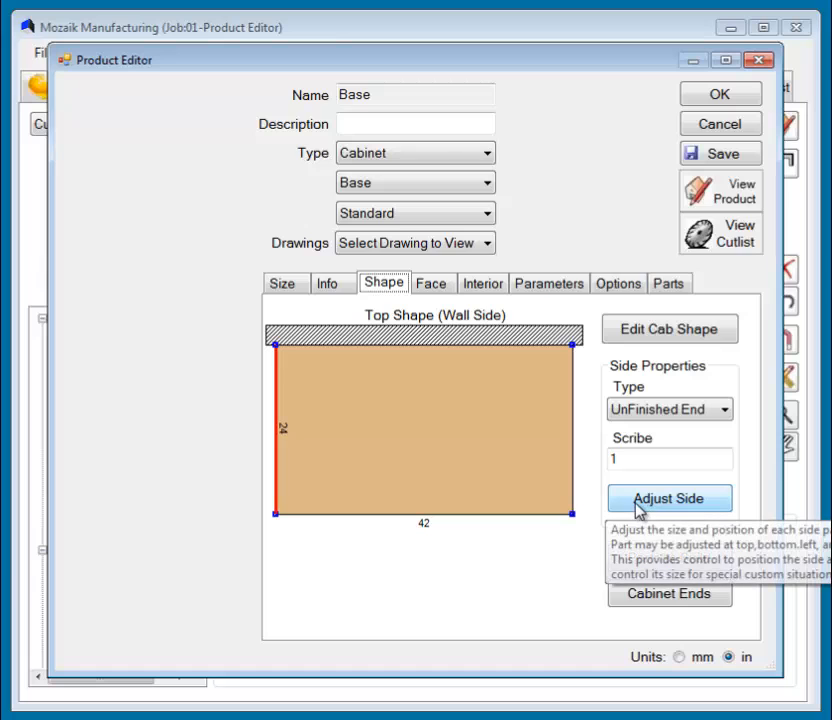
Adjust the unfinished left end with a left edge adjustment of 4 and a bottom edge adjustment of 72.
left_click(686, 500)
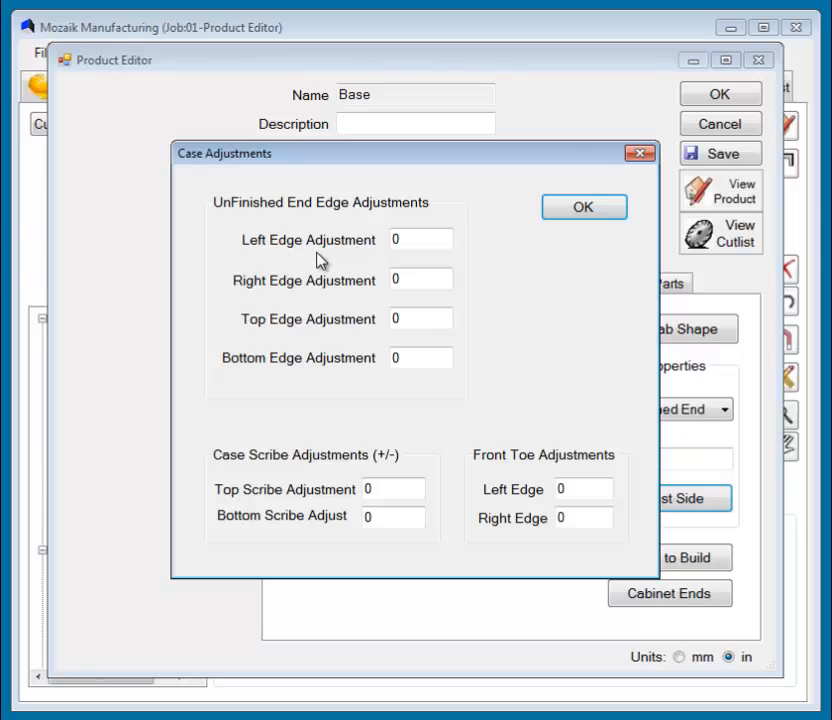
double_click(423, 241)
type("4")
left_click(438, 361)
key("BackSpace")
type("72")
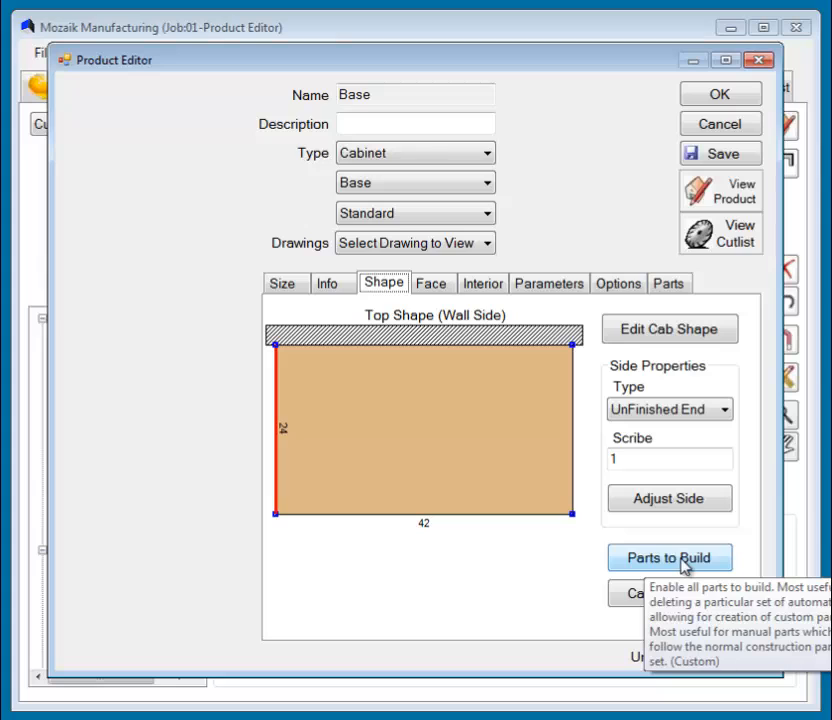
Accept the parts to build with every part enabled, and shape both the left and right cabinet ends as 4 in clips.
left_click(684, 562)
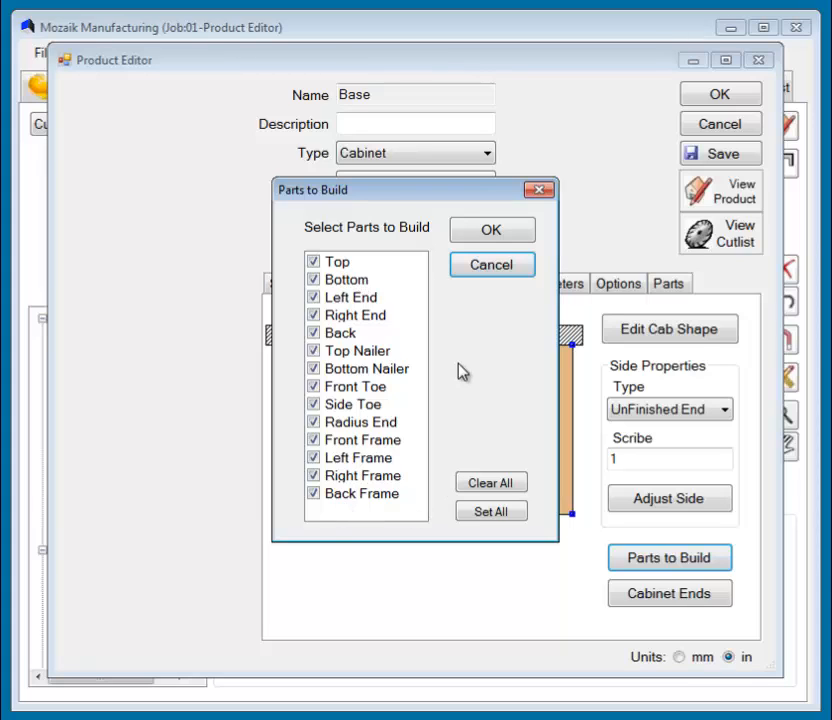
left_click(491, 232)
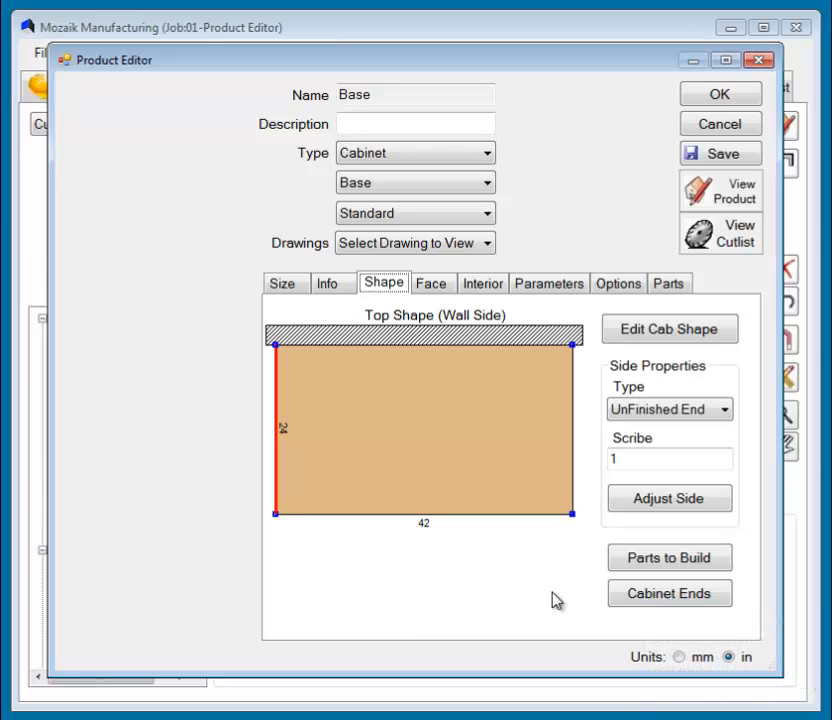
left_click(612, 597)
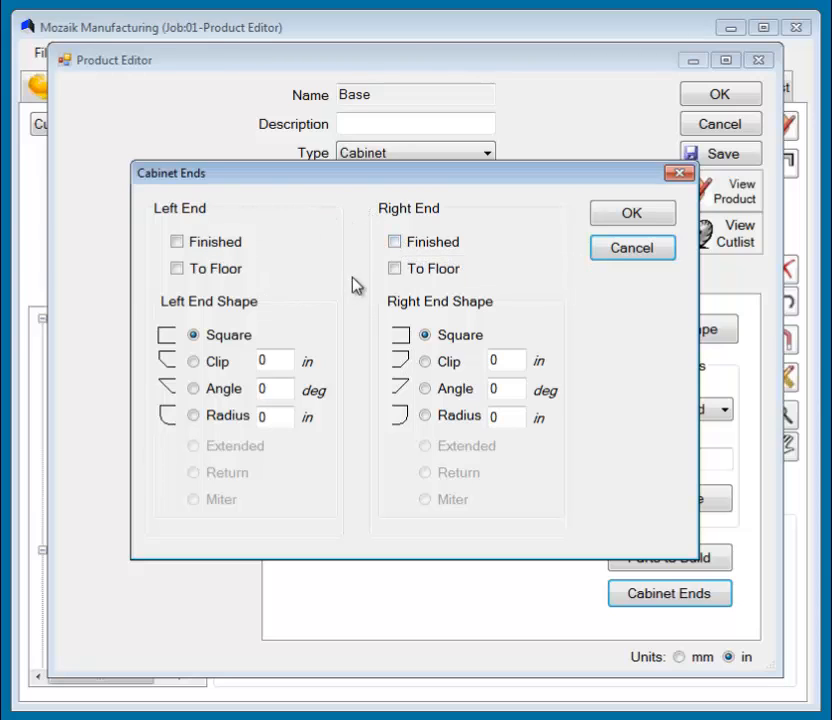
left_click(193, 362)
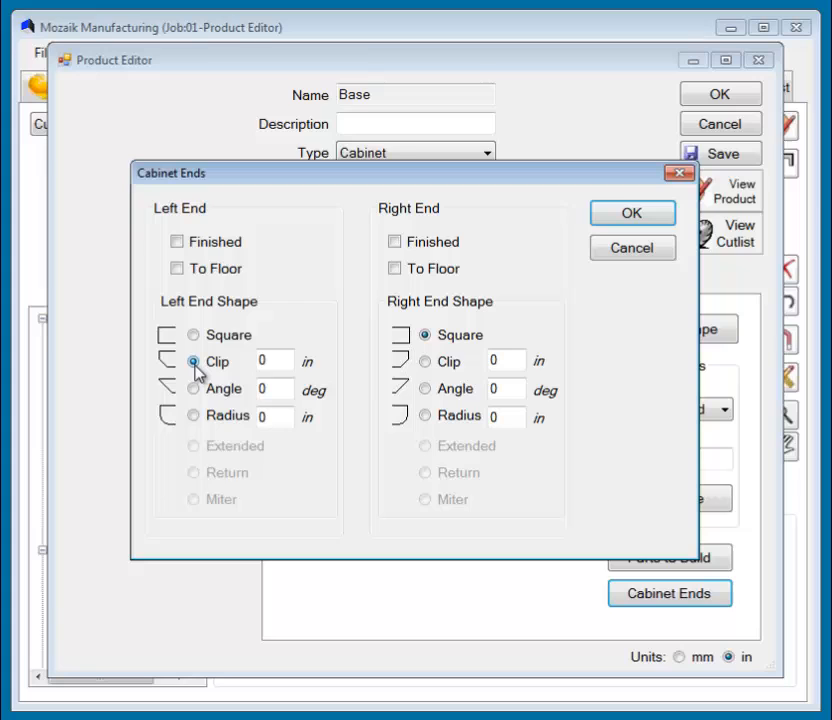
double_click(262, 361)
type("4")
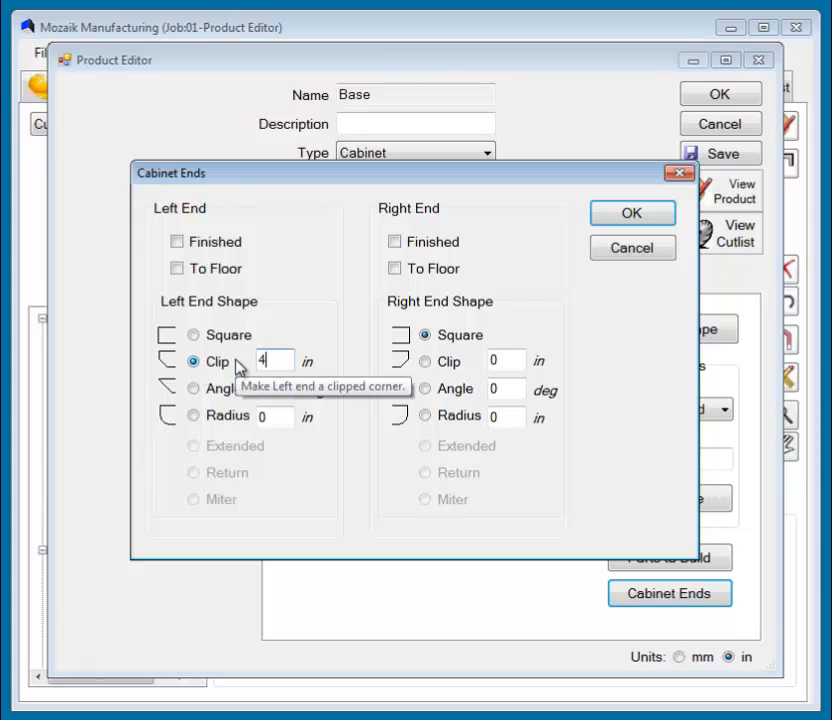
left_click(425, 362)
double_click(493, 360)
type("4")
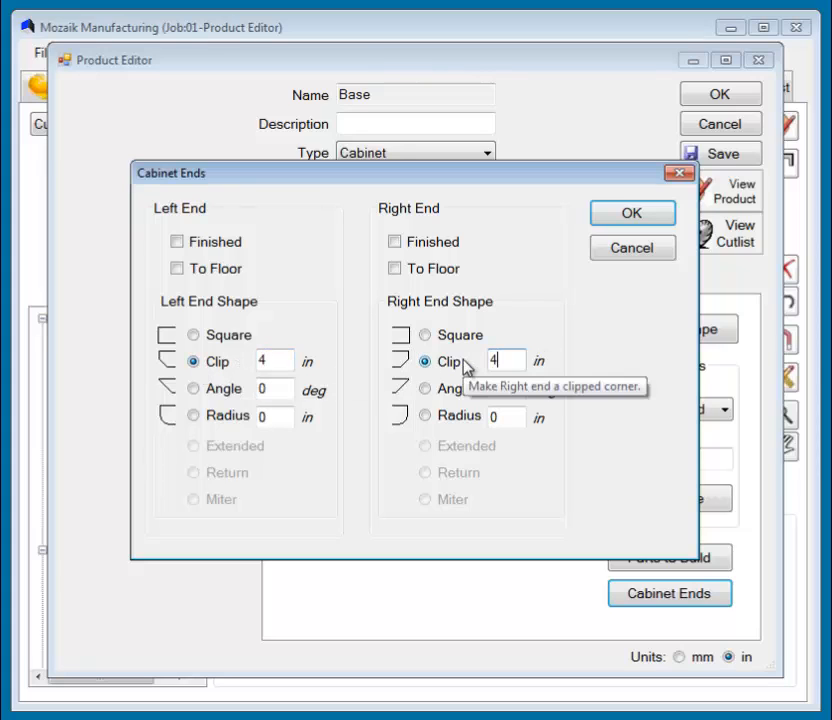
left_click(625, 218)
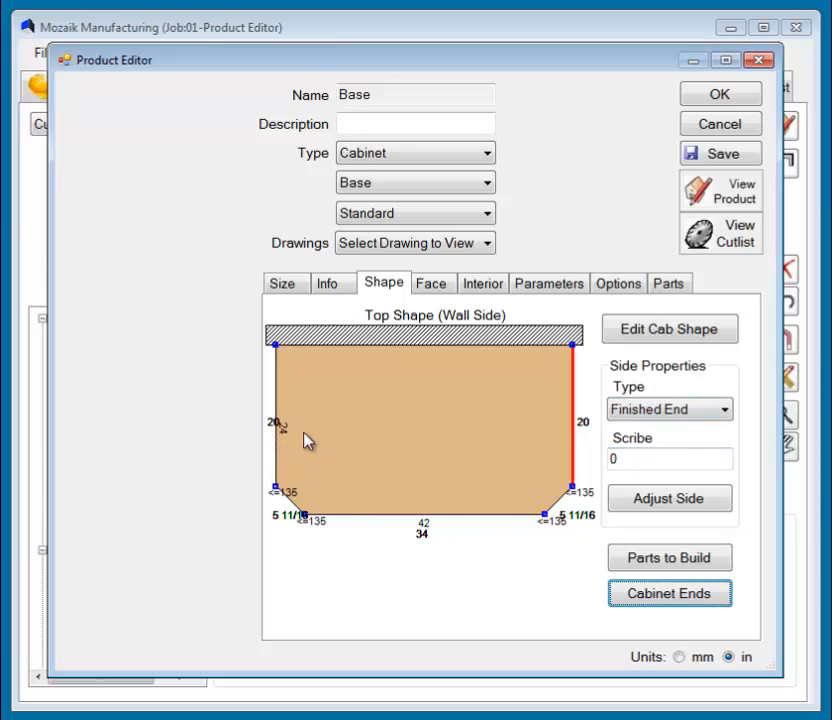
Set the side type of both clipped front corners to Stile.
left_click(277, 418)
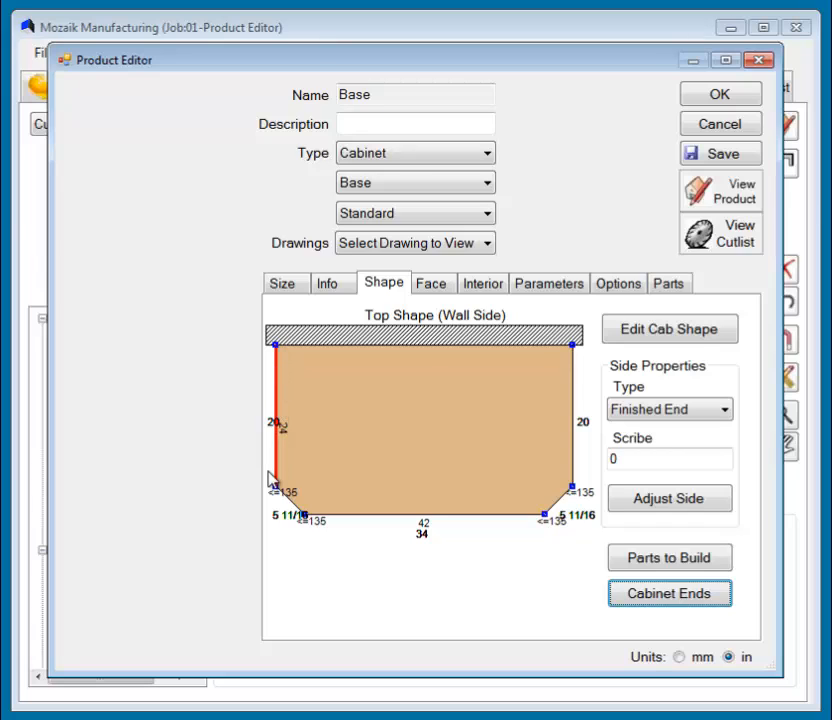
left_click(291, 506)
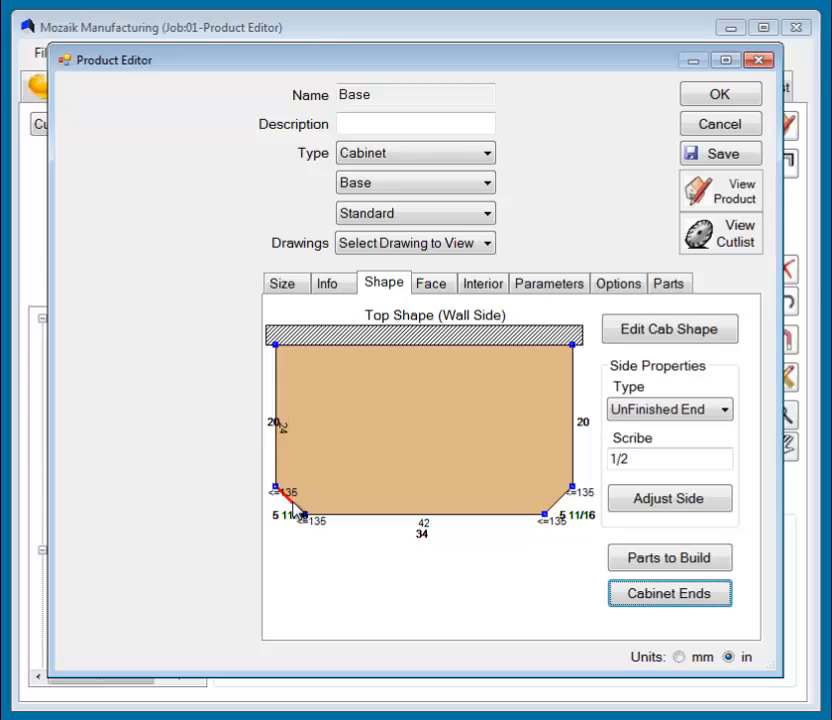
left_click(723, 411)
left_click(630, 621)
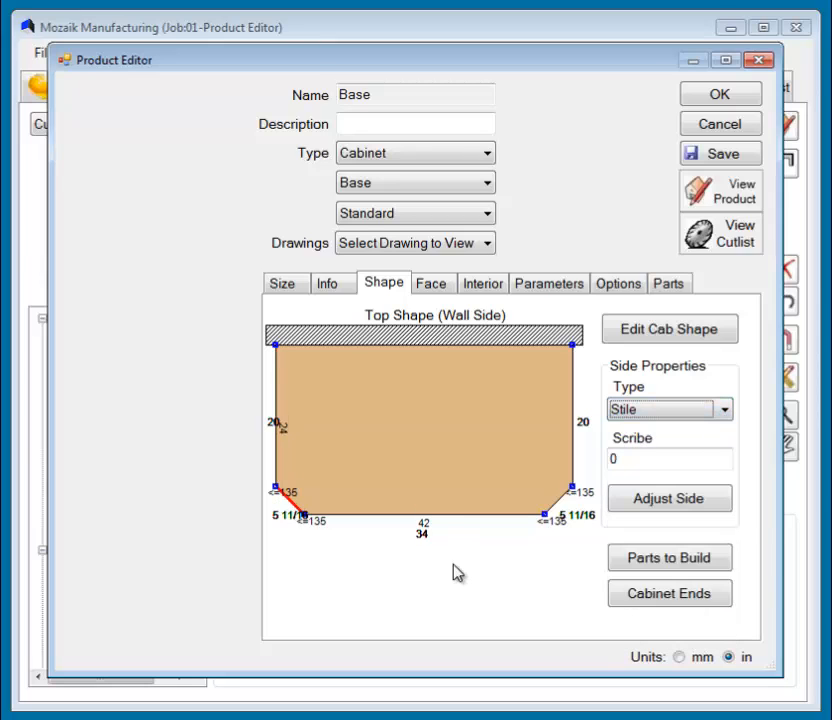
left_click(557, 499)
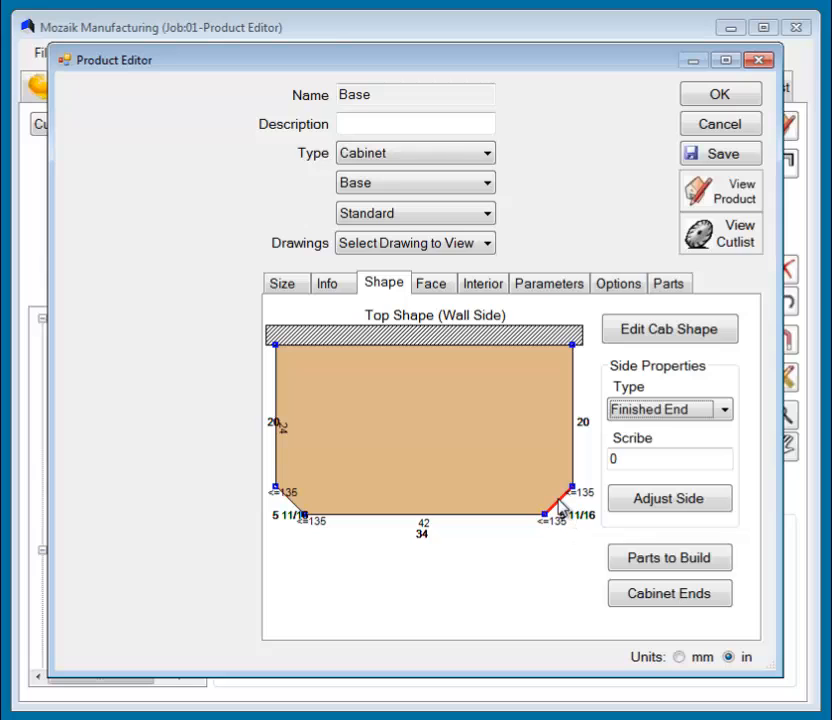
left_click(674, 421)
left_click(616, 621)
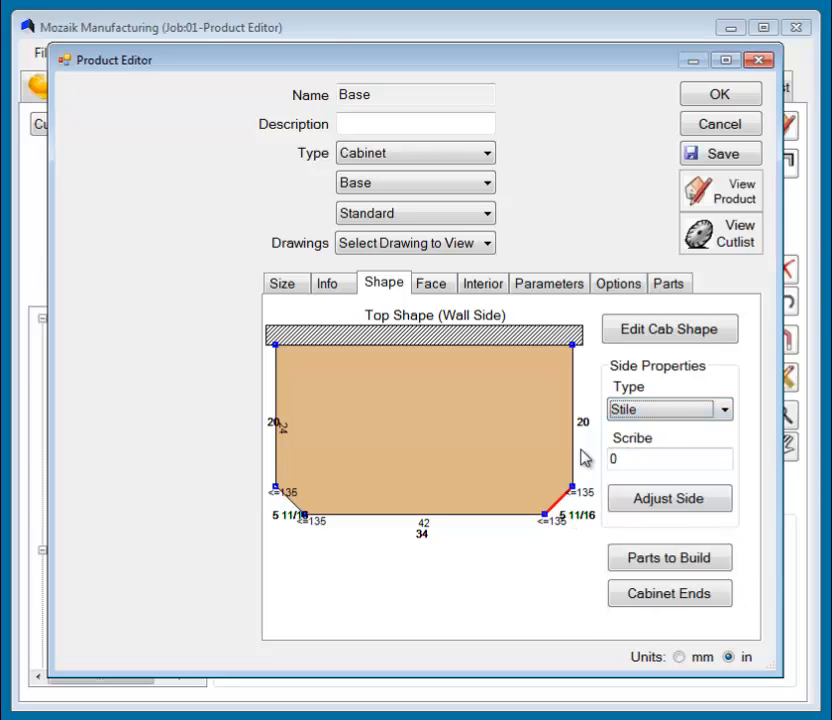
Set the cabinet's right side type to Right End and check the types of the front and back sides.
left_click(575, 422)
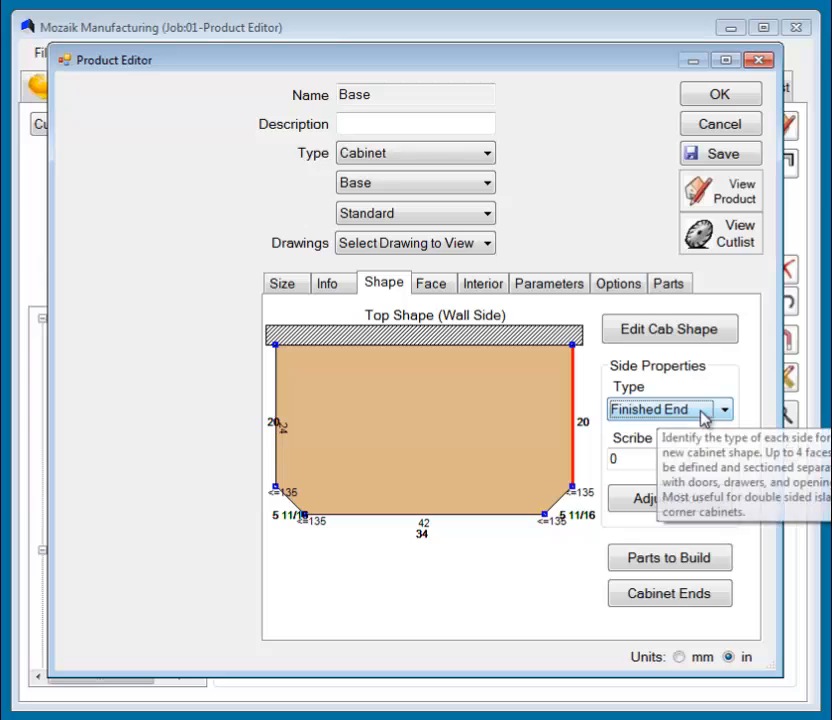
left_click(702, 416)
left_click(645, 510)
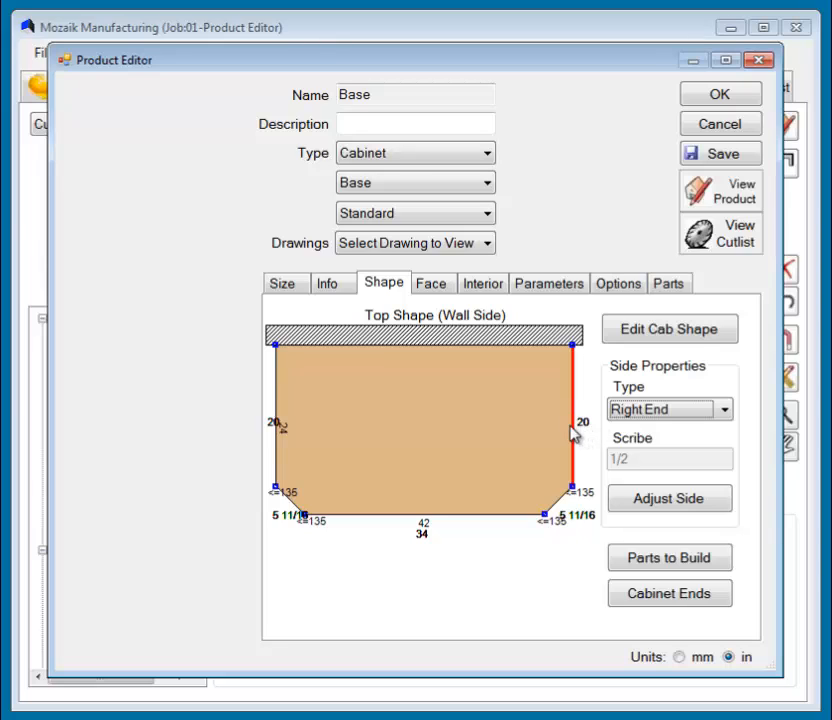
left_click(429, 516)
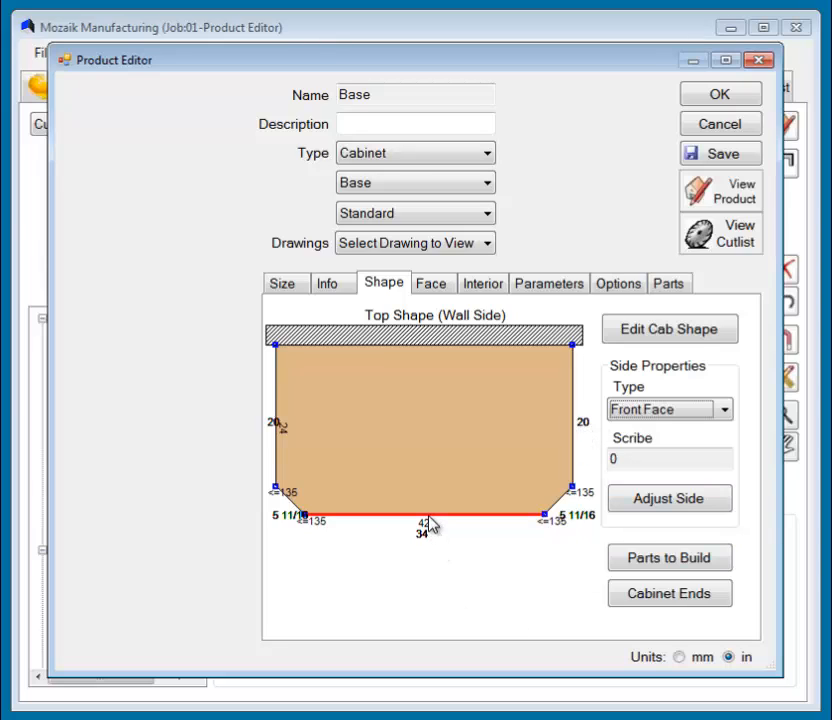
left_click(429, 346)
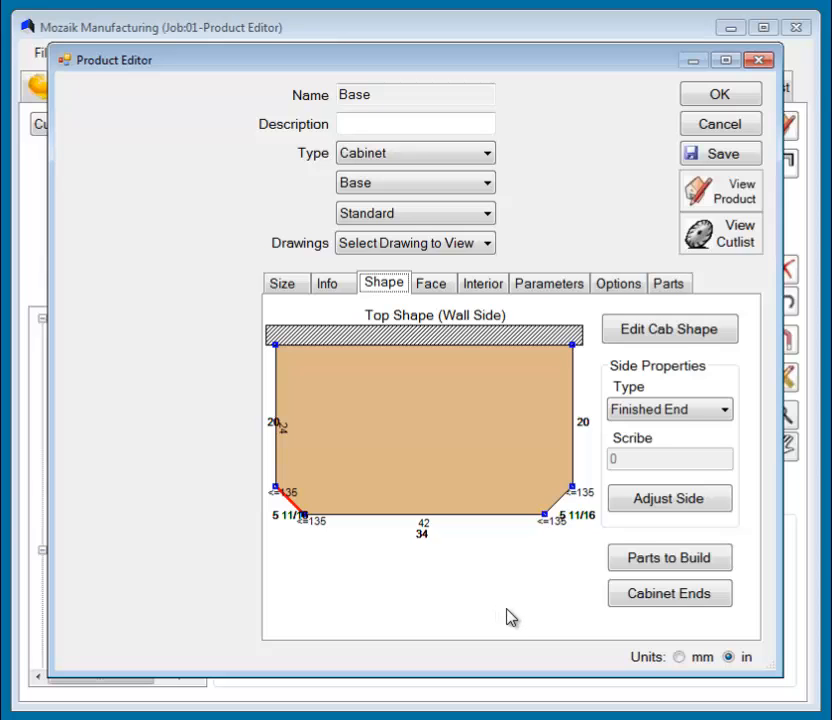
Edit the cabinet shape and clip both back corners by 4 in.
left_click(687, 331)
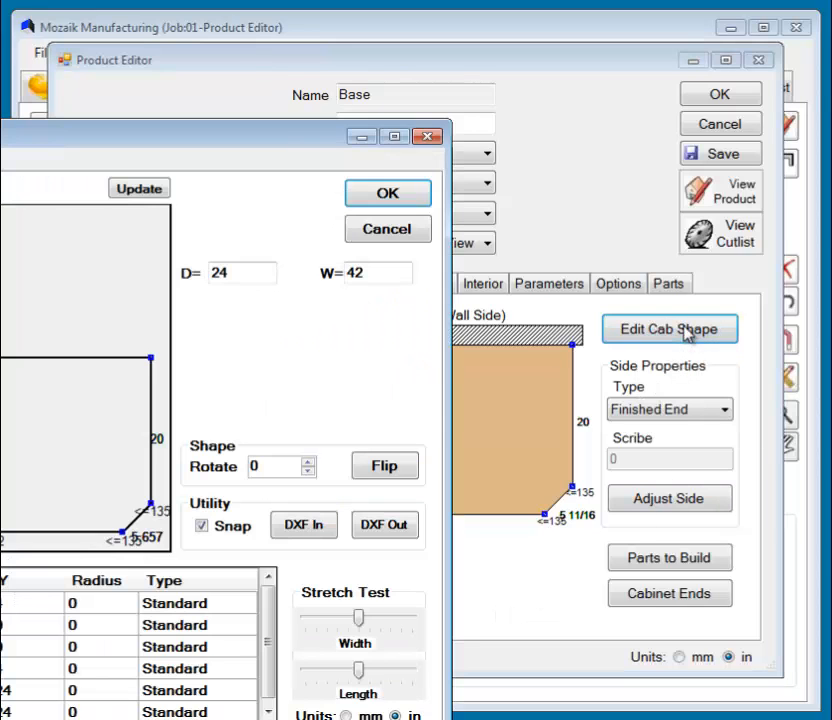
left_click_drag(1, 149, 293, 33)
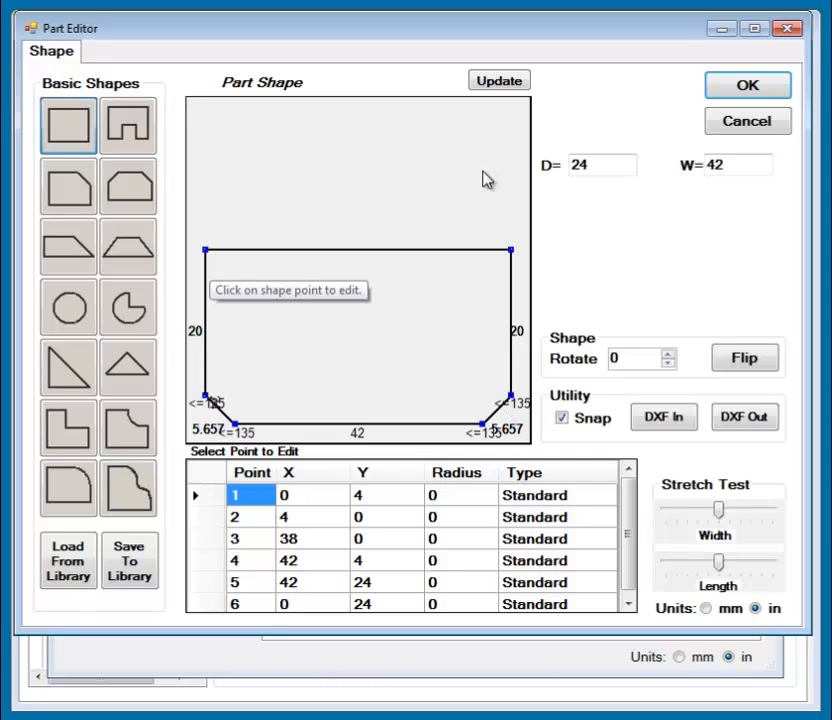
right_click(512, 252)
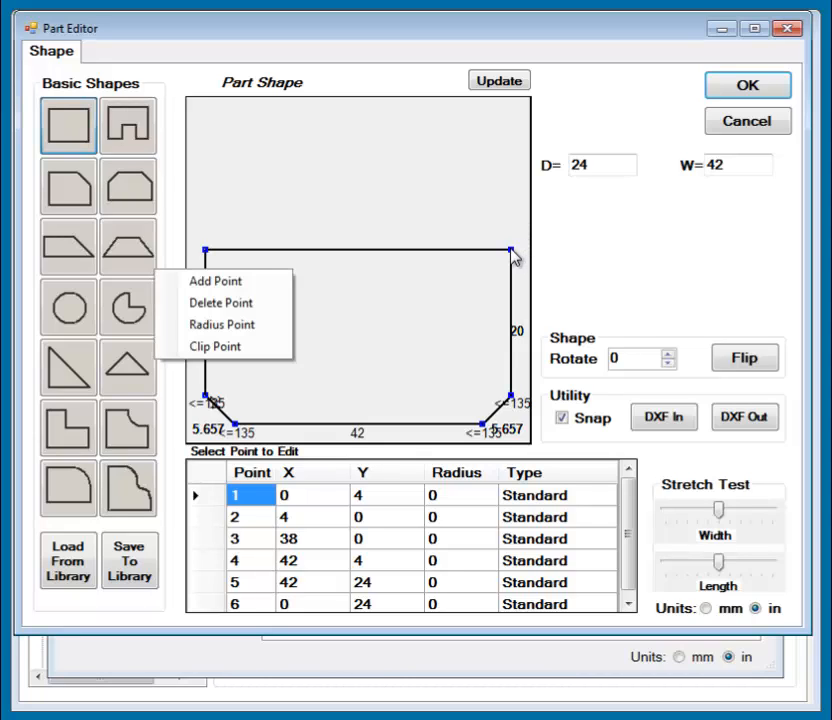
left_click(222, 346)
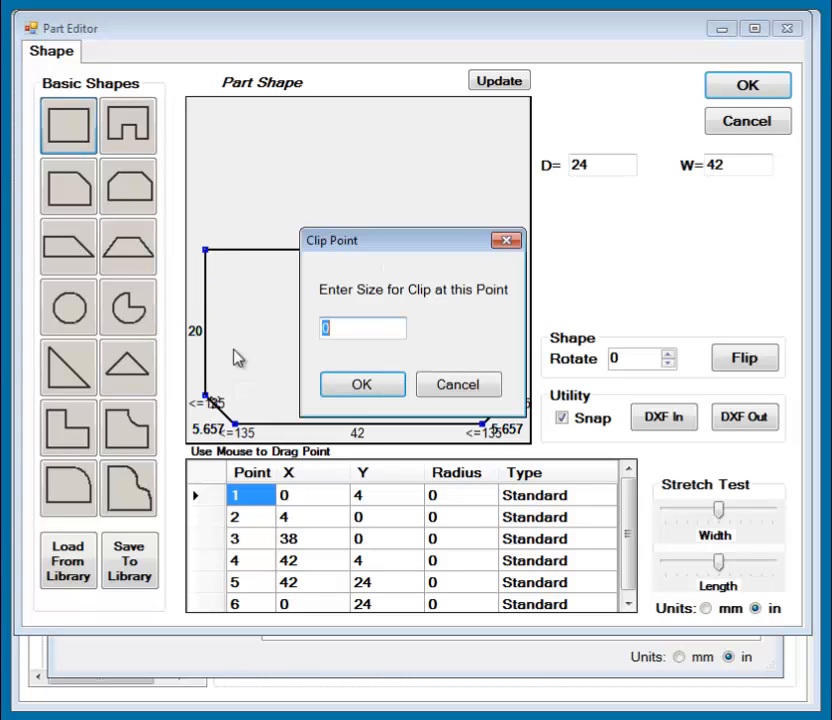
key("Return")
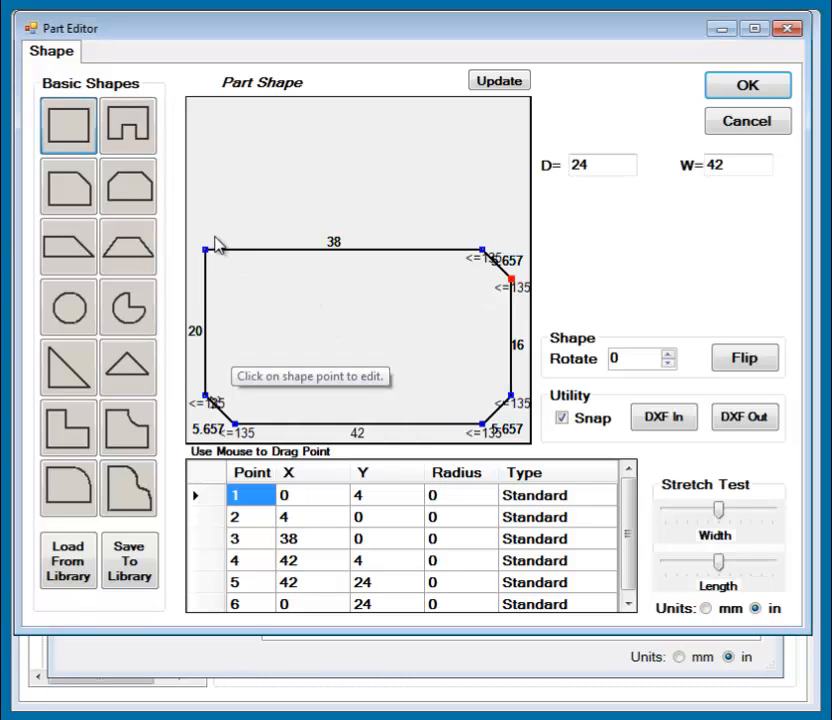
left_click(207, 250)
key("Return")
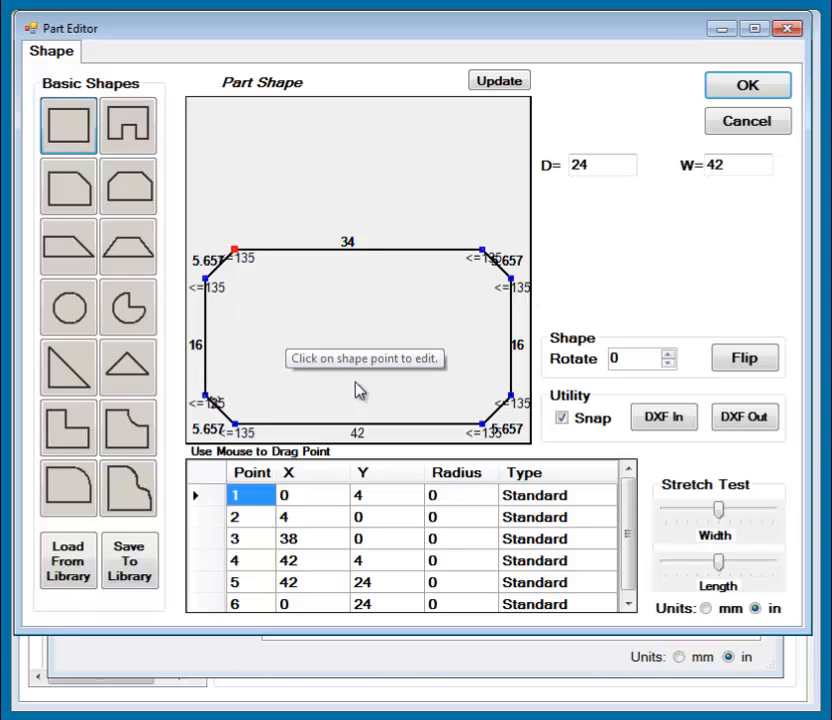
Reset the cabinet's clipped outline to the basic rectangle shape and accept the shape.
left_click(357, 426)
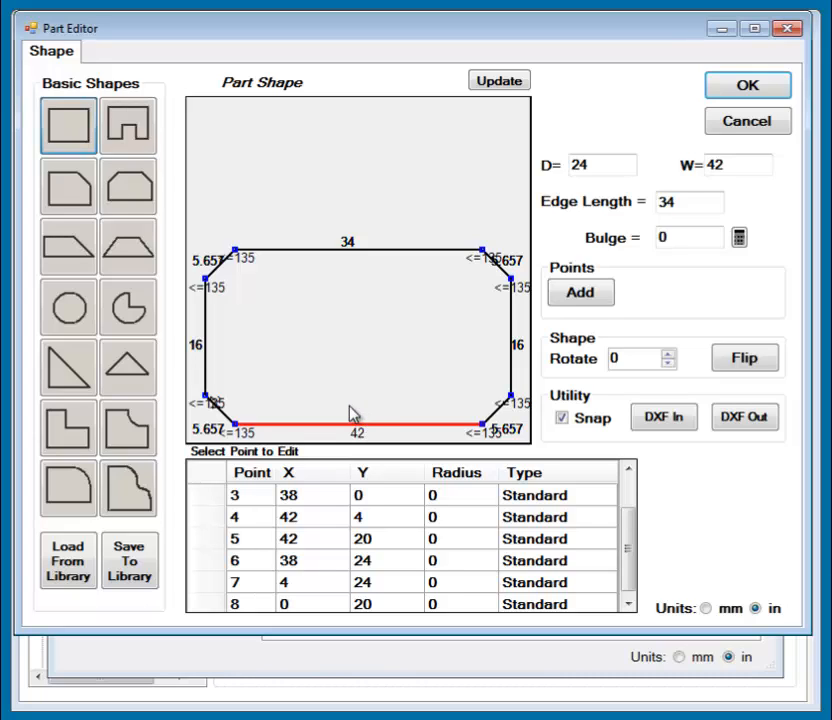
left_click(68, 133)
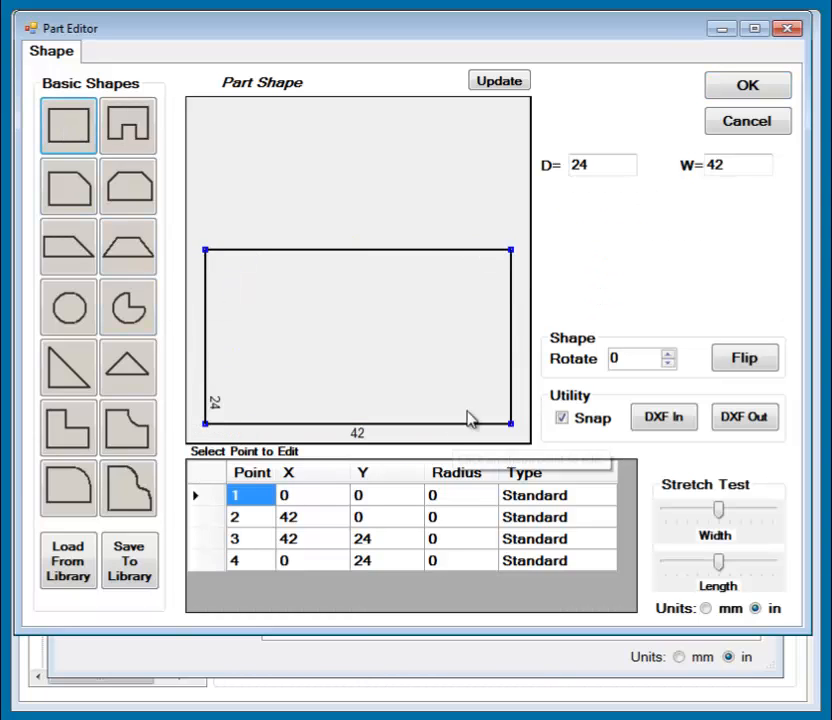
left_click(724, 89)
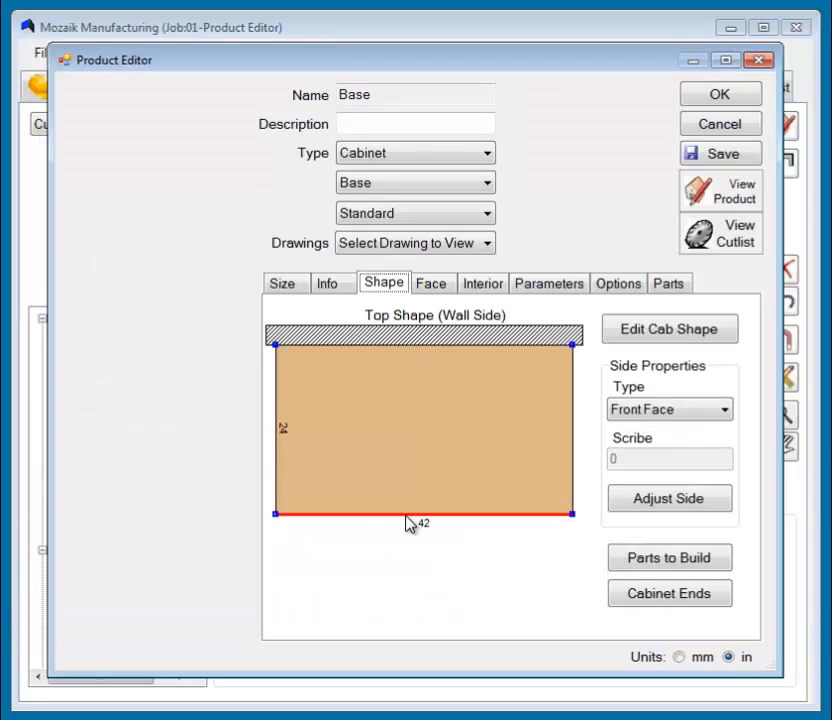
Edit the cabinet shape again and add a point at the middle of the front edge, at X 21.
left_click(660, 336)
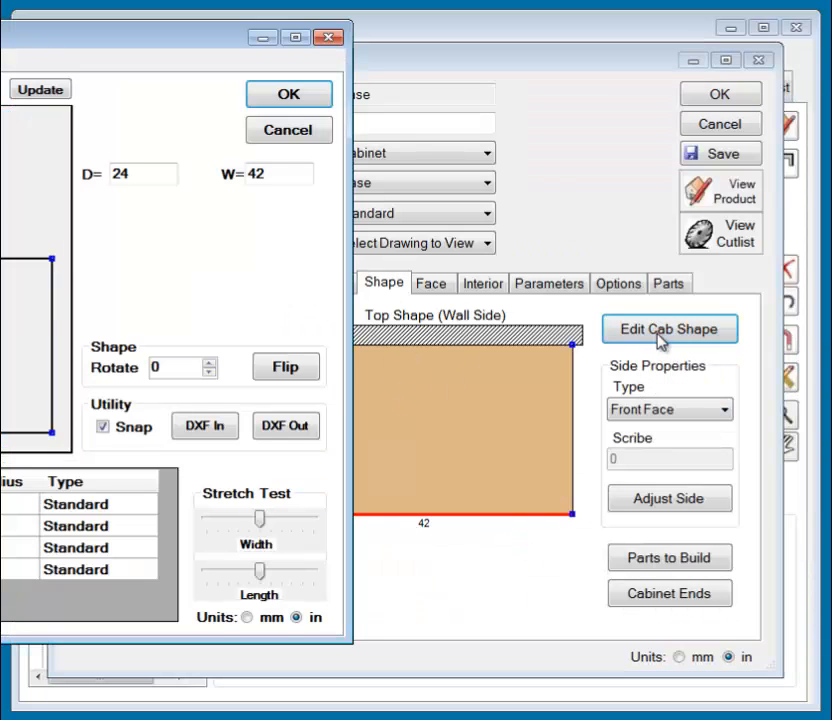
left_click_drag(5, 37, 366, 38)
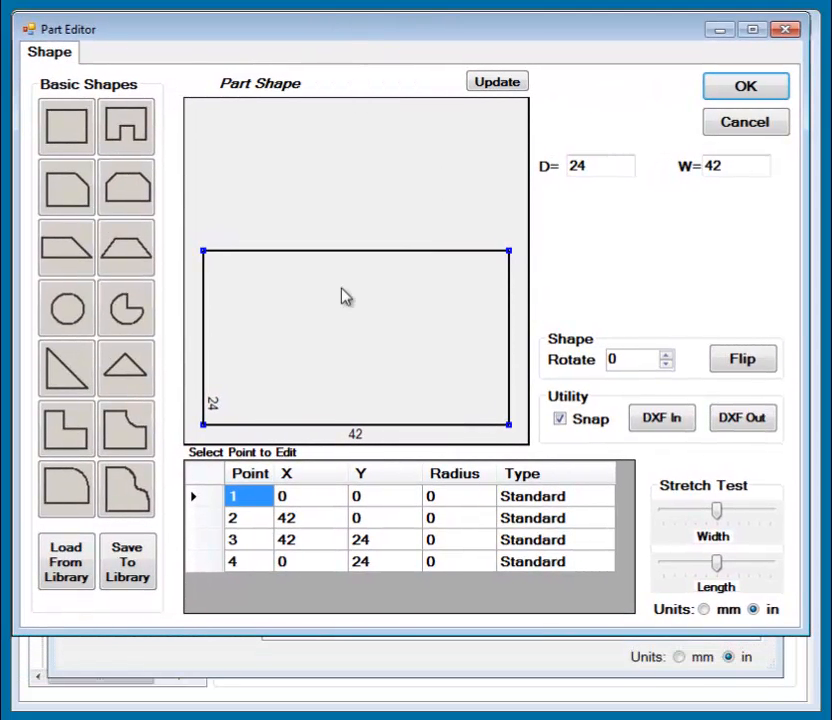
left_click(353, 428)
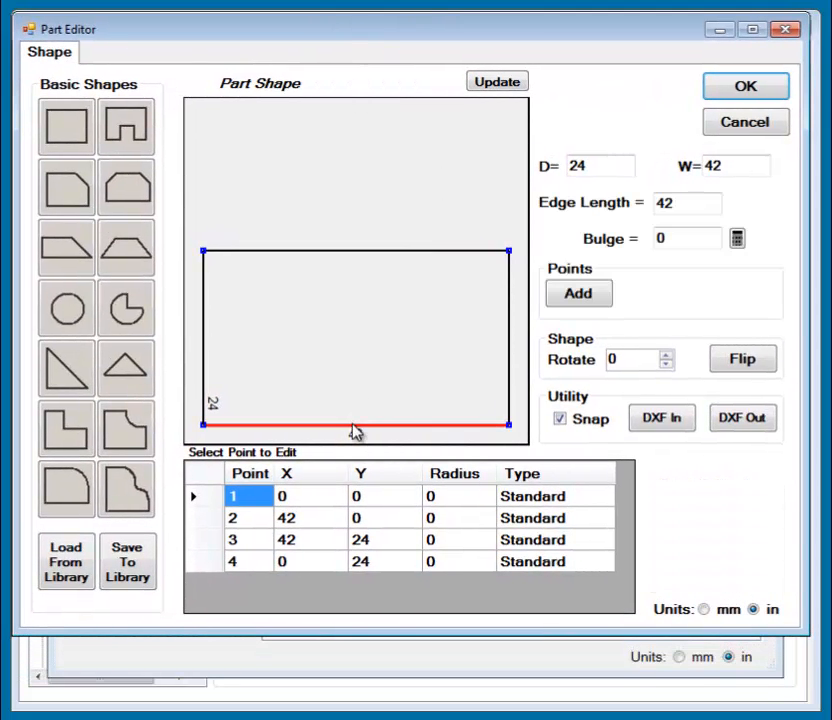
left_click(579, 294)
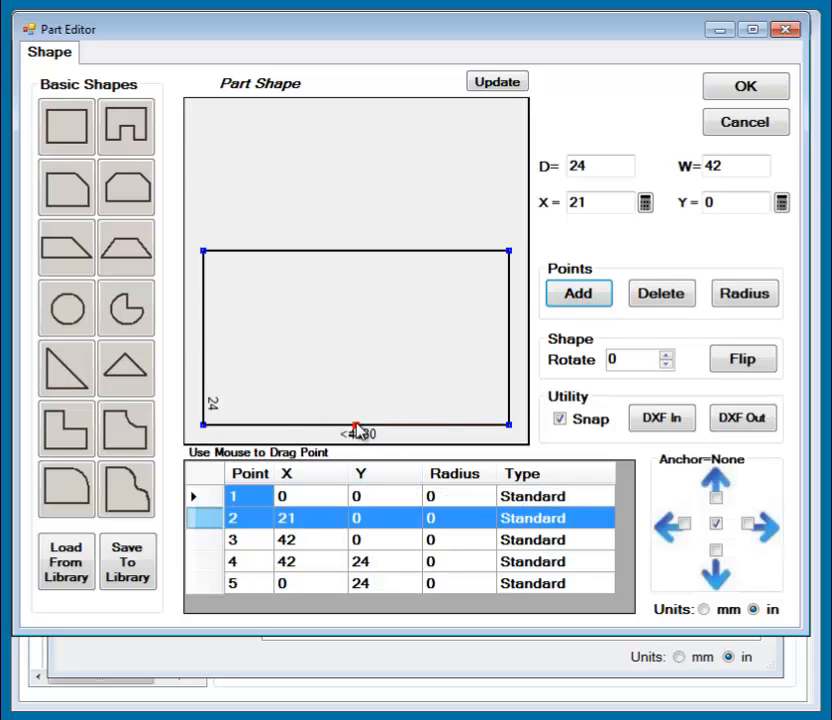
left_click(291, 425)
left_click(291, 426)
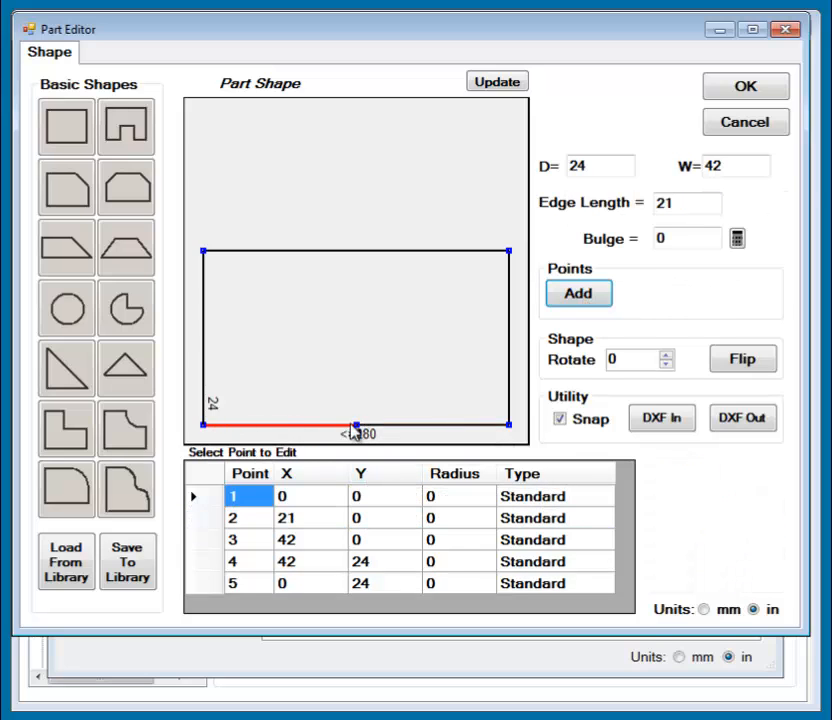
Move the new front-edge point to about X 25.6 and the front right corner to about X 38.2, Y 8.3, and accept the shape.
left_click_drag(357, 430, 392, 433)
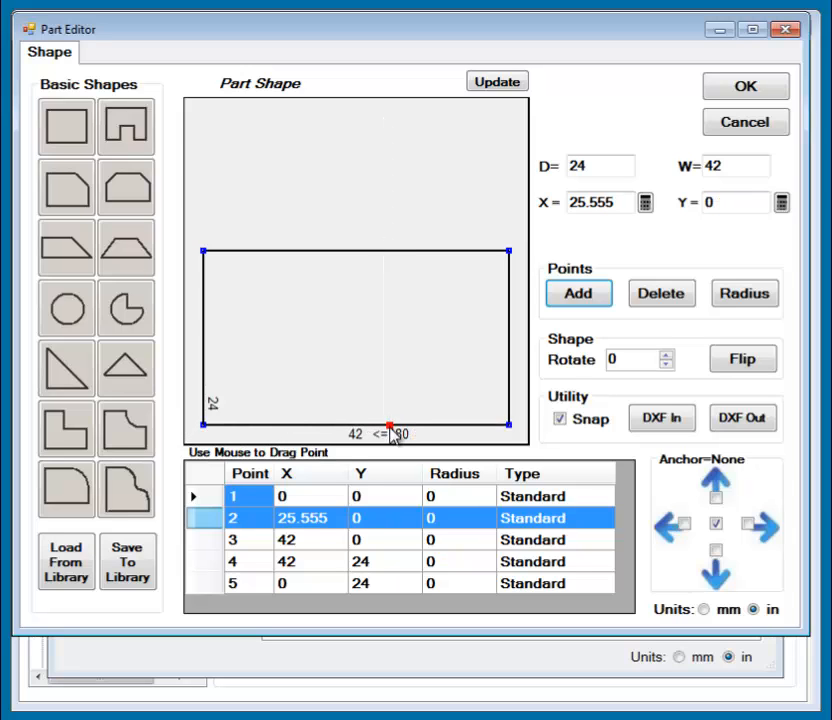
left_click(303, 427)
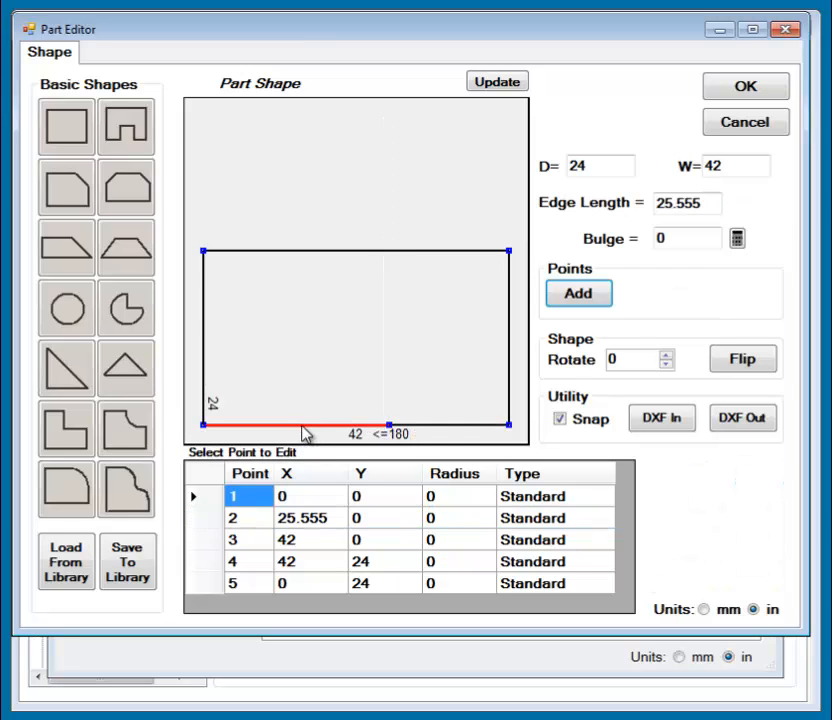
left_click_drag(510, 428, 485, 368)
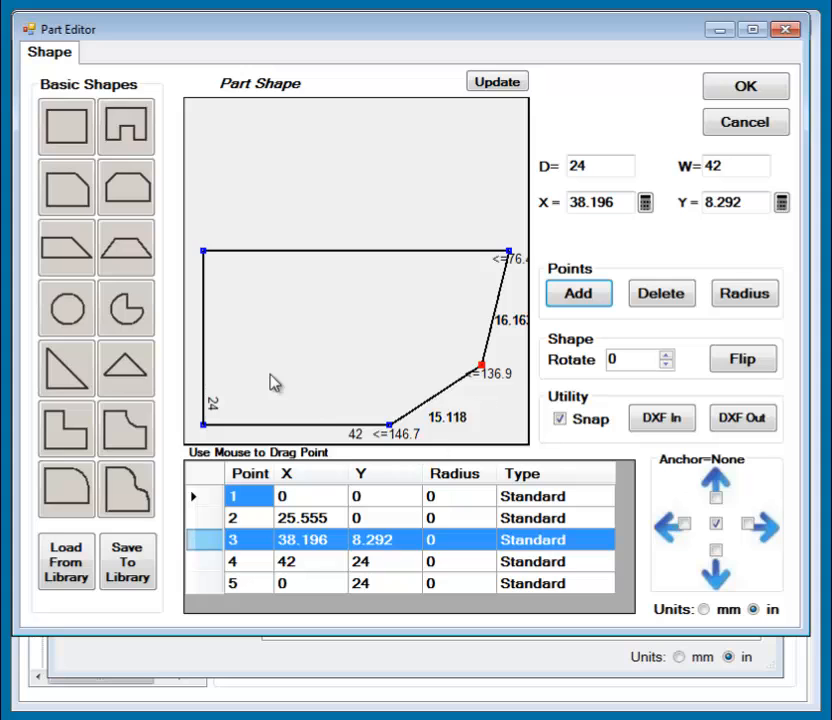
left_click(750, 88)
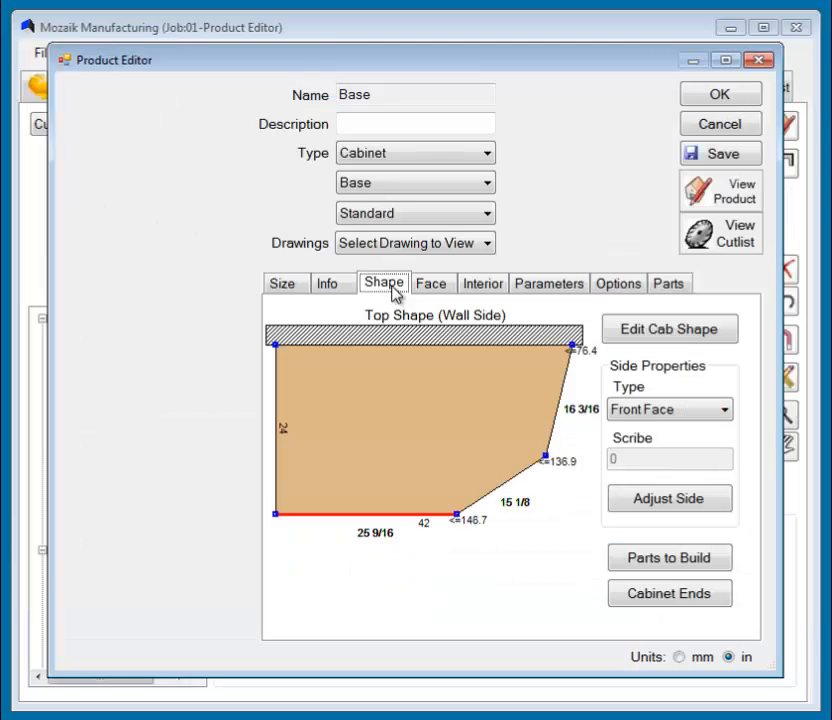
Set the side type of the angled front right edge to Right Face and check the types of the right, left, back and front sides.
left_click(505, 495)
left_click(662, 410)
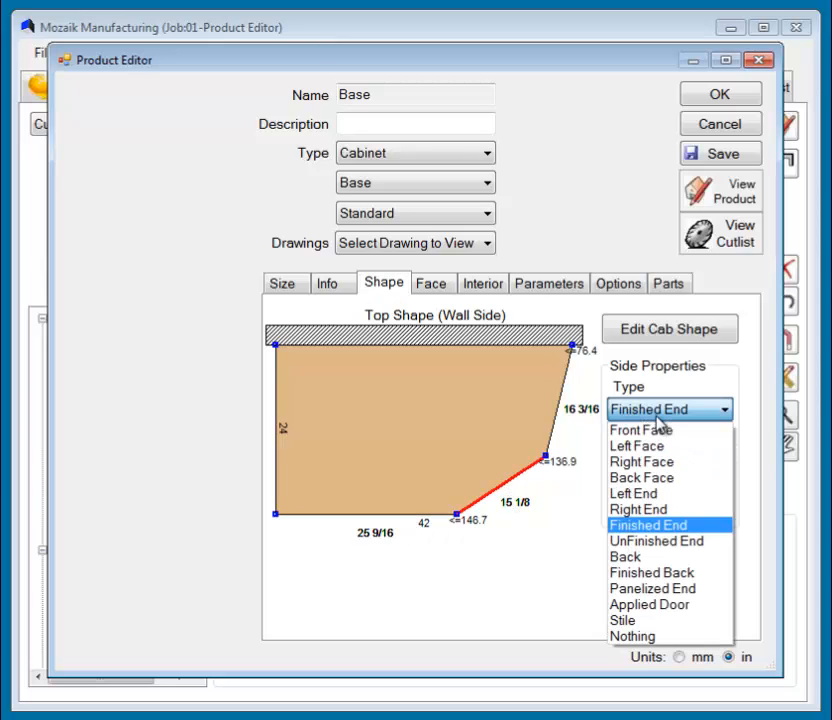
left_click(654, 463)
left_click(560, 413)
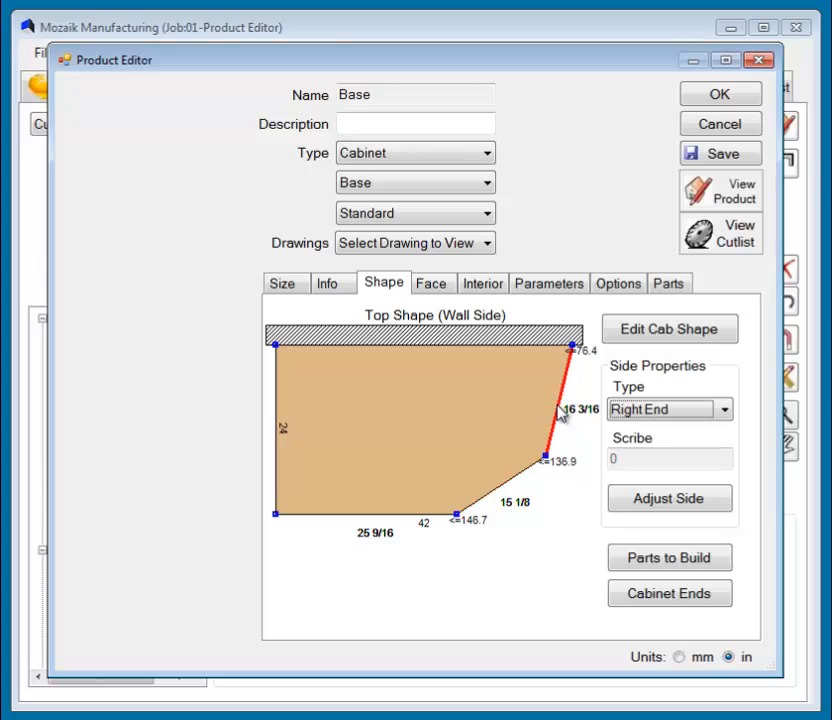
left_click(277, 430)
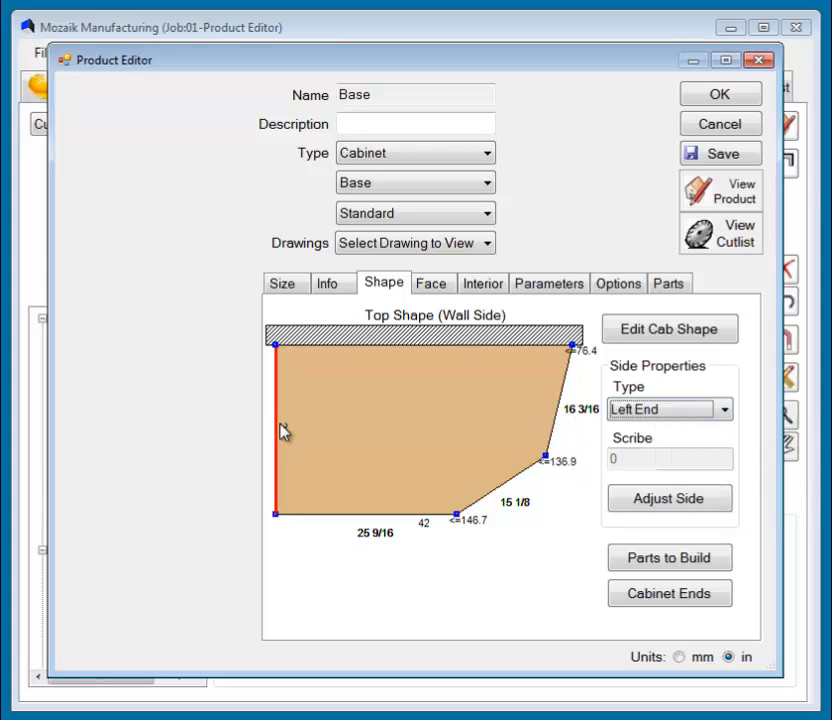
left_click(366, 345)
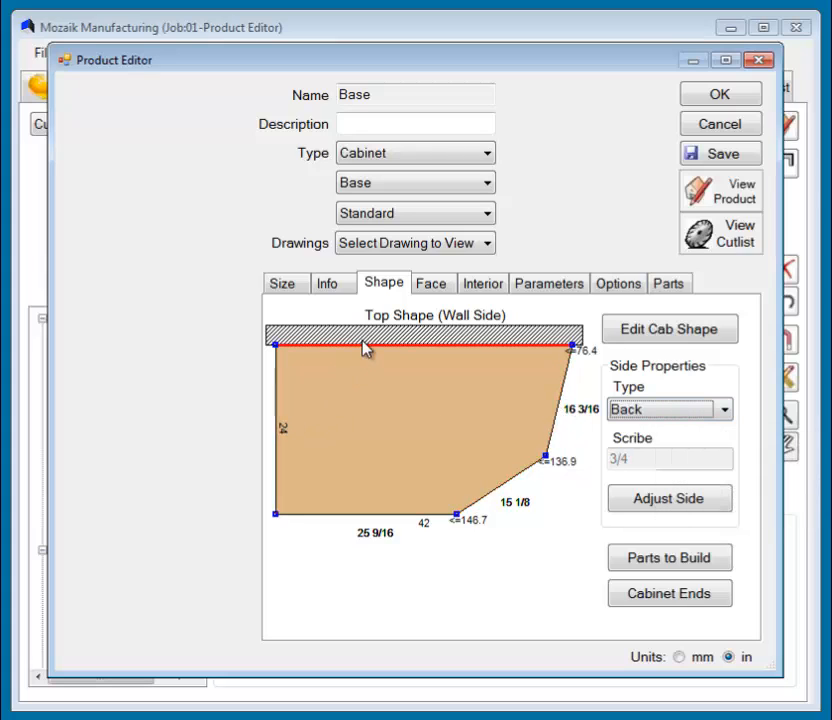
left_click(416, 514)
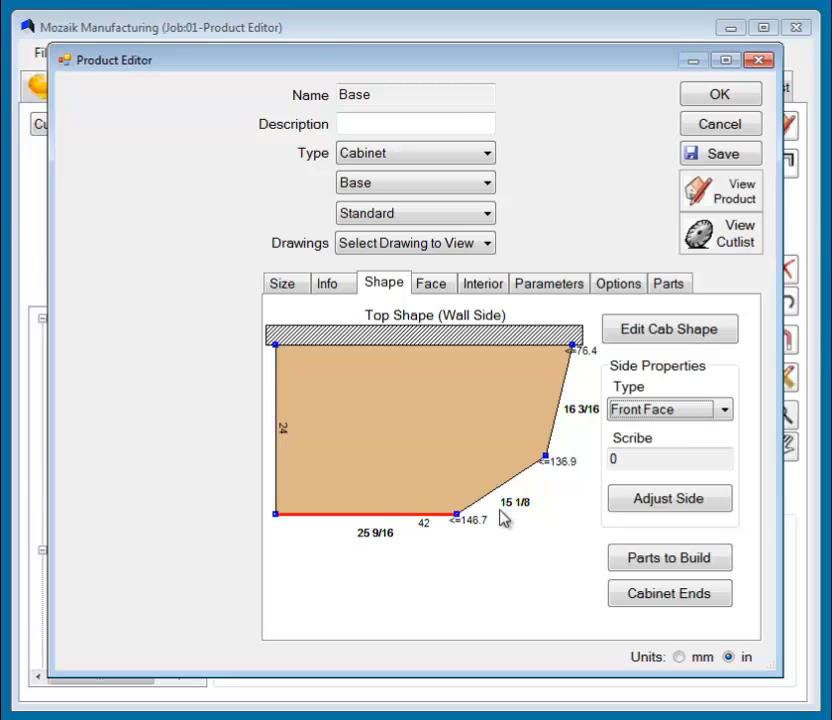